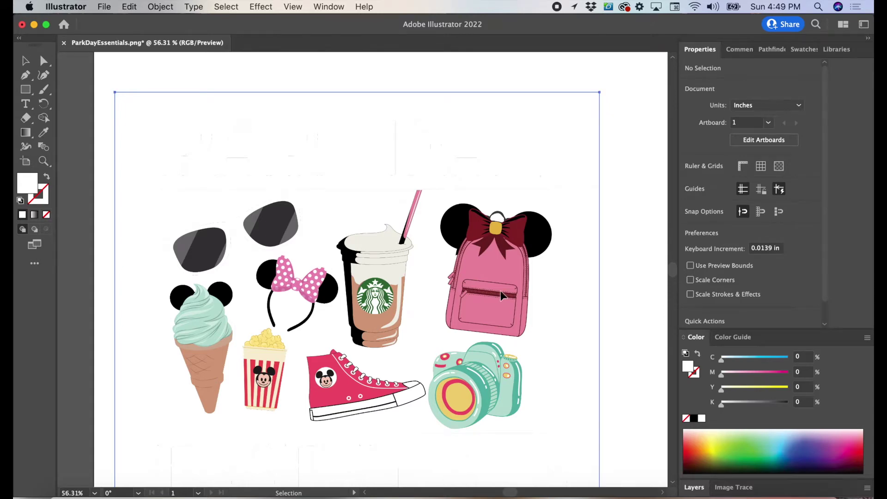
Step: Position the placed park-icons image over the artboard
scroll(528, 276, "right", 5)
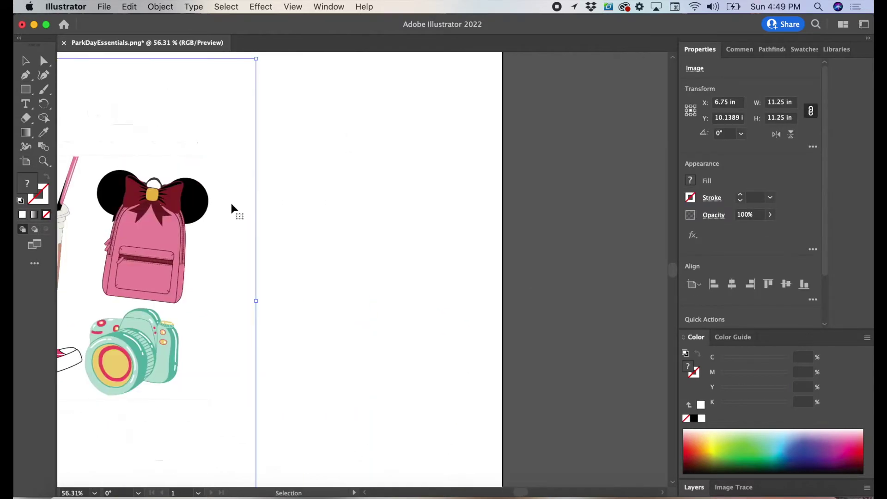
left_click_drag(174, 206, 545, 223)
scroll(545, 223, "right", 15)
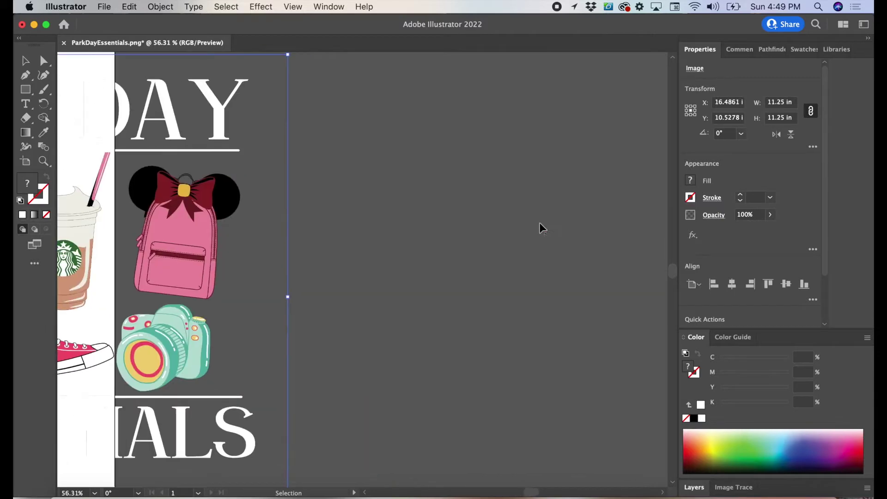
left_click_drag(185, 225, 498, 229)
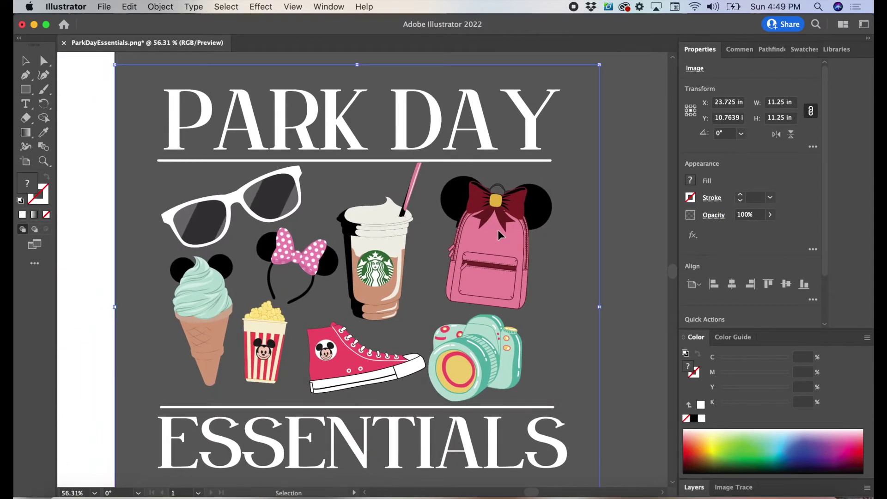
Step: Invert the image's colours so the white lettering turns black
left_click(160, 7)
mouse_move(131, 8)
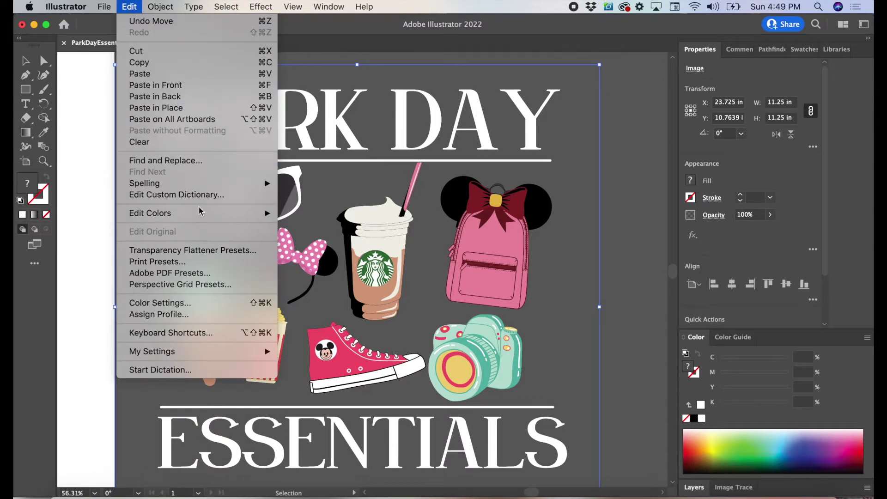
mouse_move(201, 217)
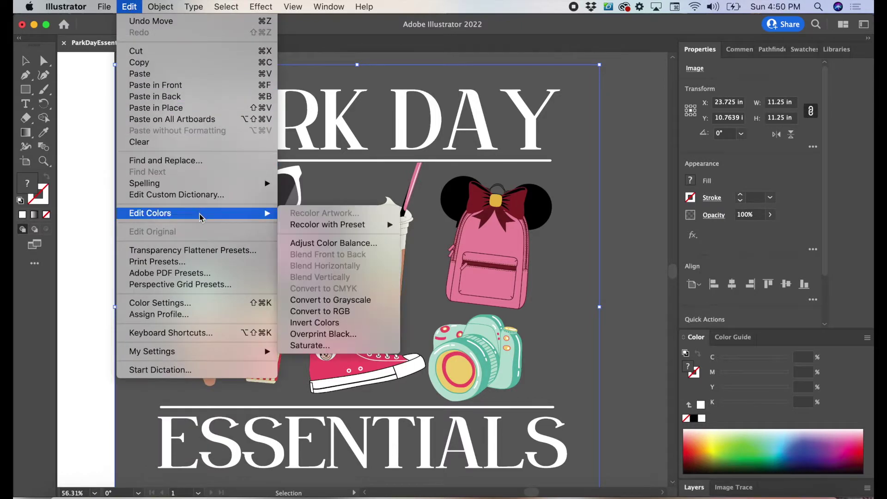
left_click(335, 323)
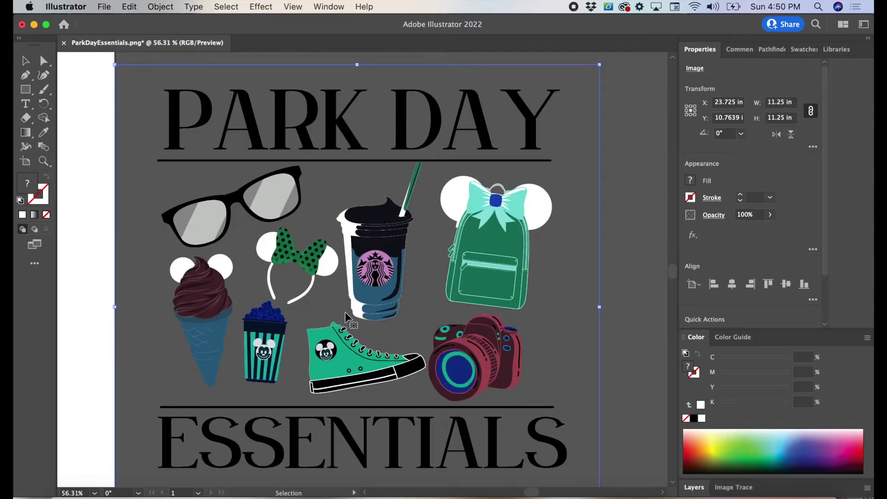
left_click(694, 488)
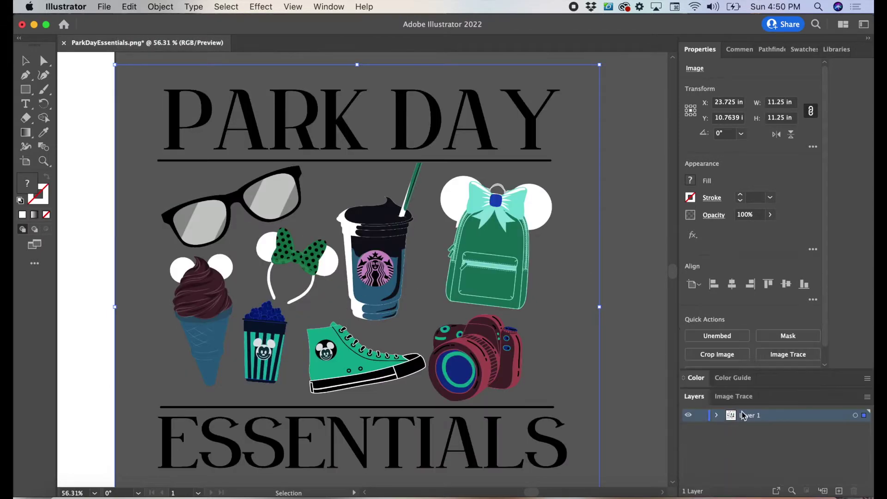
Step: Trace the image with the Low Fidelity Photo preset, accepting the large-image warning
left_click(735, 396)
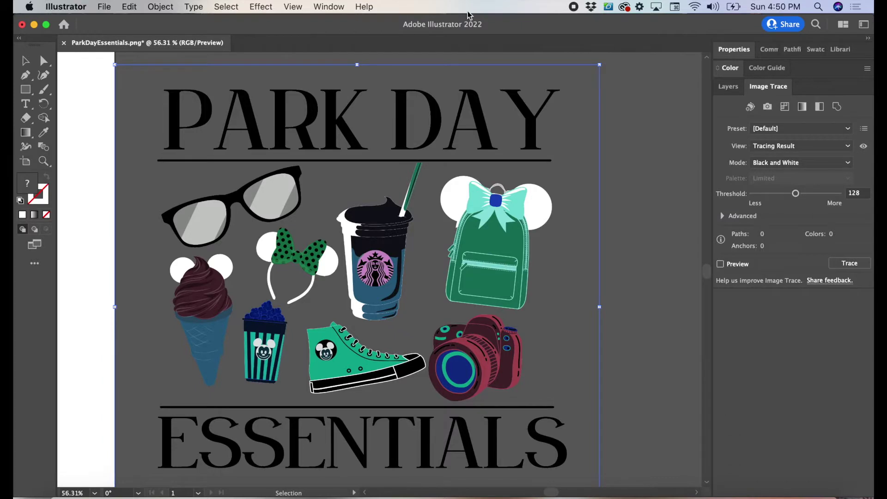
left_click(319, 7)
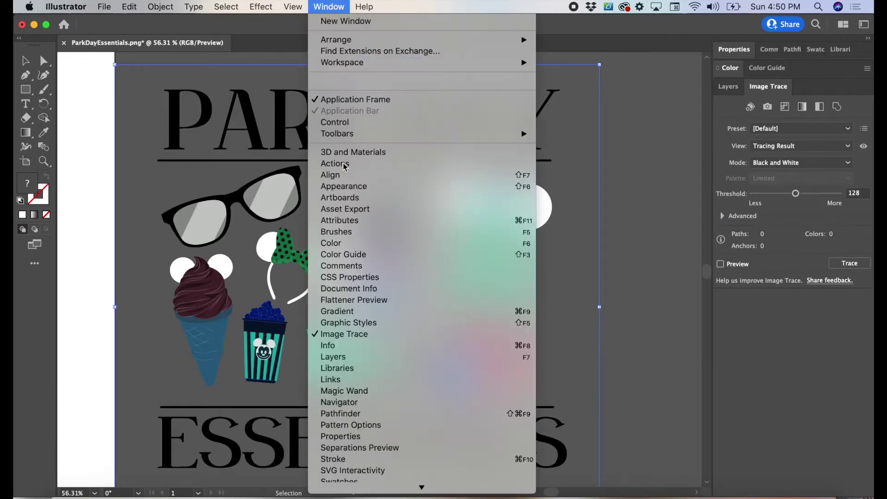
left_click(382, 334)
left_click(797, 129)
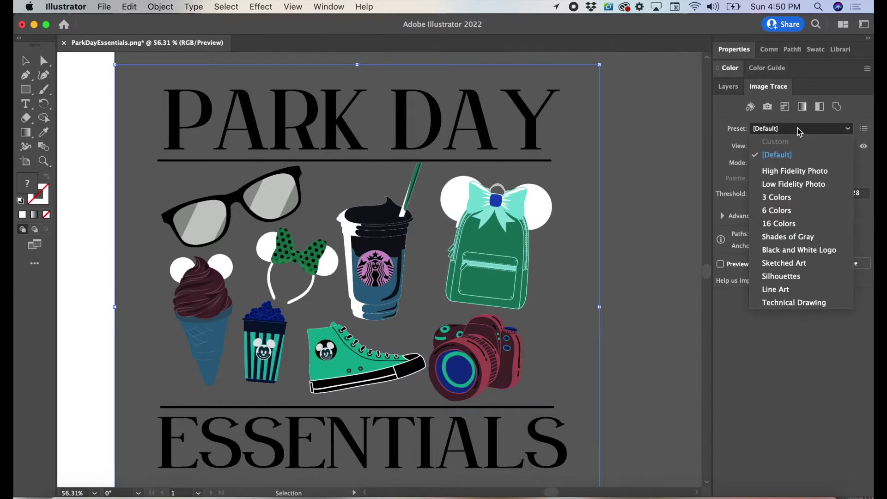
left_click(793, 183)
left_click(586, 273)
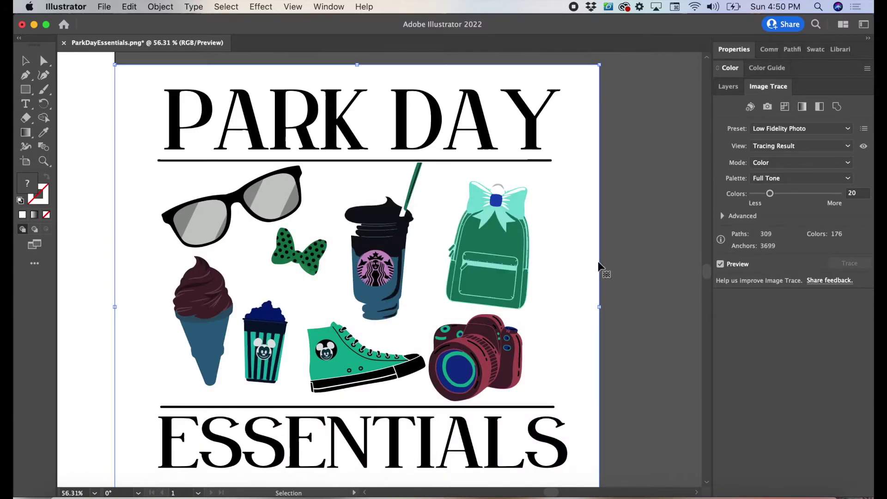
Step: Preview the trace with outlines and expand it into editable vector paths
left_click(806, 146)
left_click(804, 171)
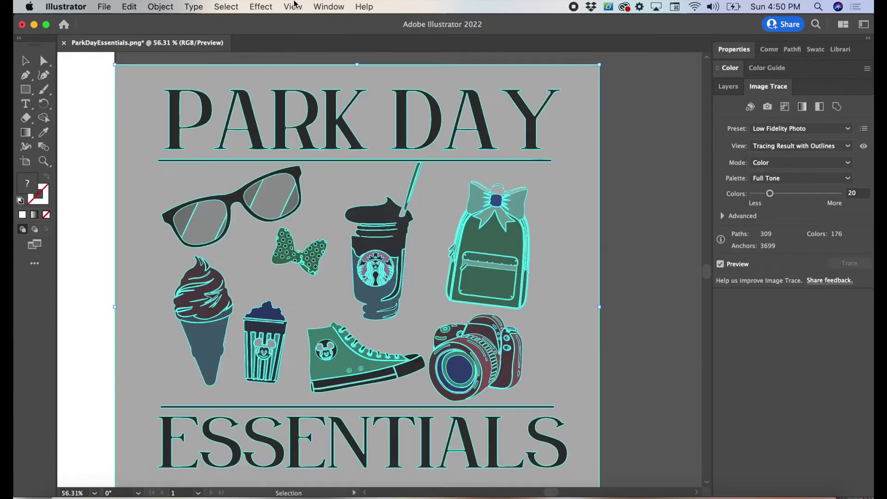
left_click(154, 6)
mouse_move(240, 364)
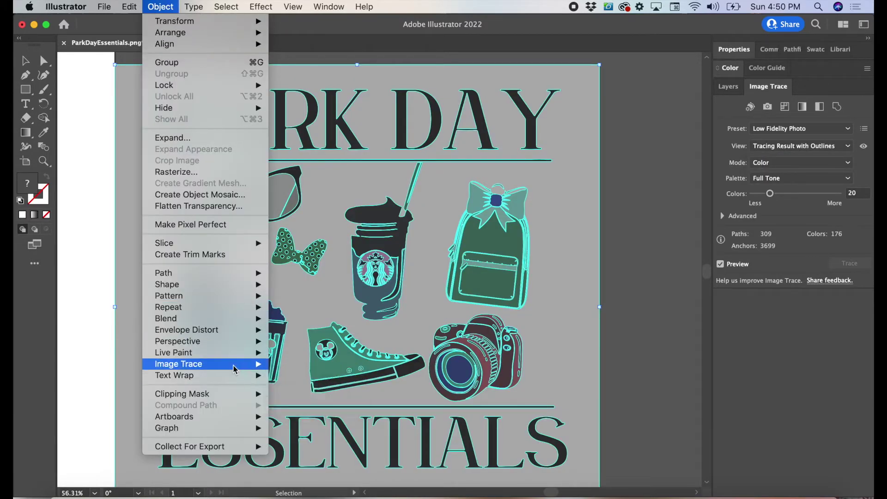
left_click(295, 405)
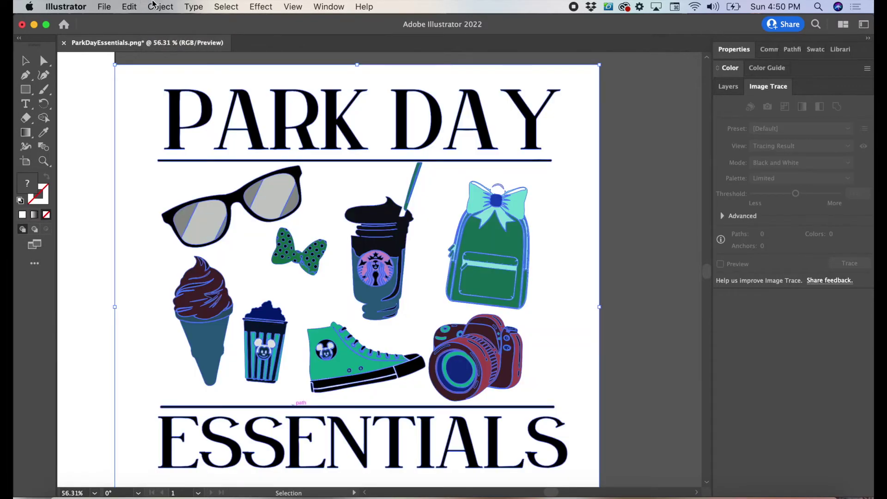
left_click(153, 6)
left_click(675, 176)
Step: Delete the white background and all traced icons between the rules
left_click(643, 176)
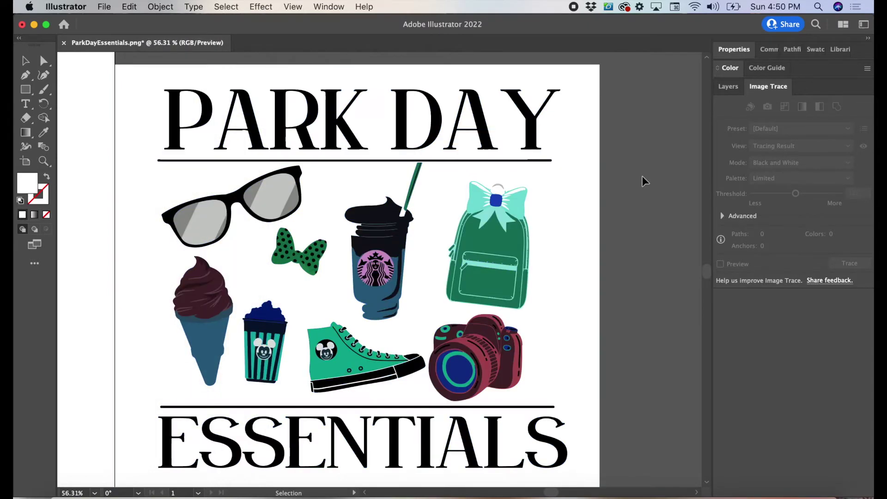
left_click(586, 209)
key("Delete")
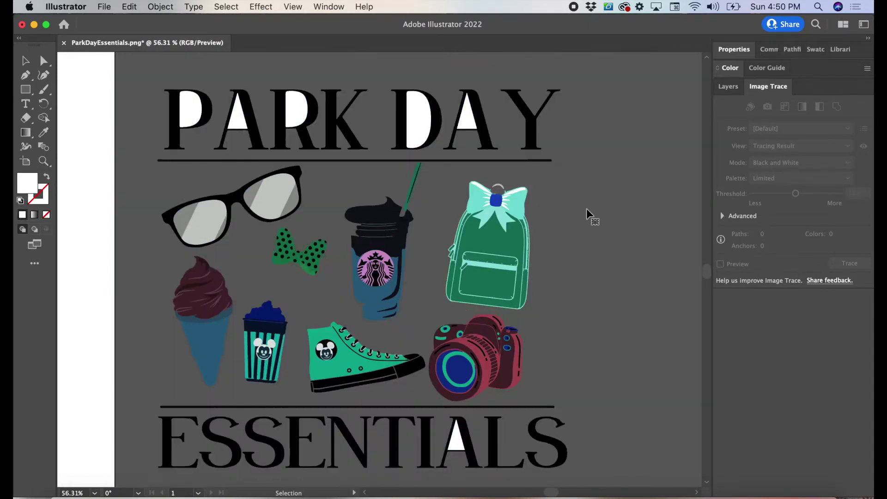
left_click_drag(568, 391, 368, 343)
left_click_drag(165, 185, 157, 176)
key("Delete")
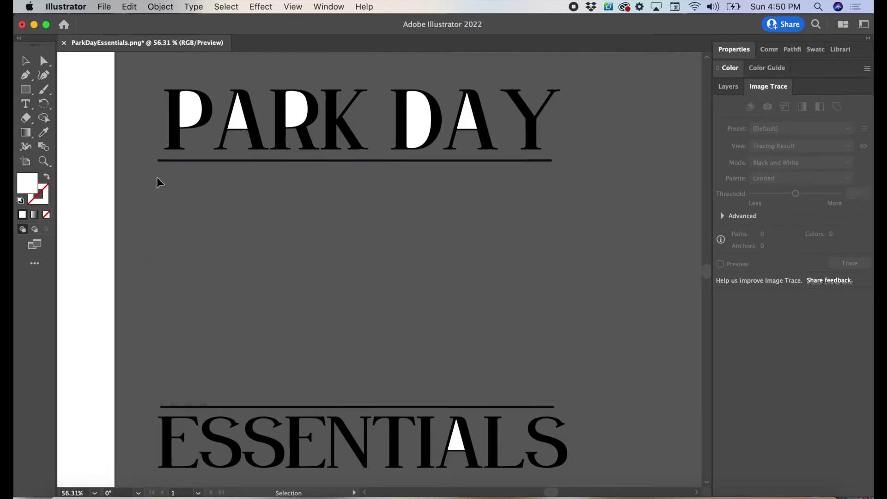
Step: Select the white counters in the A of ESSENTIALS, the P, and the A of DAY
left_click(457, 439)
key("Delete")
key("super+z")
left_click(190, 115, "shift")
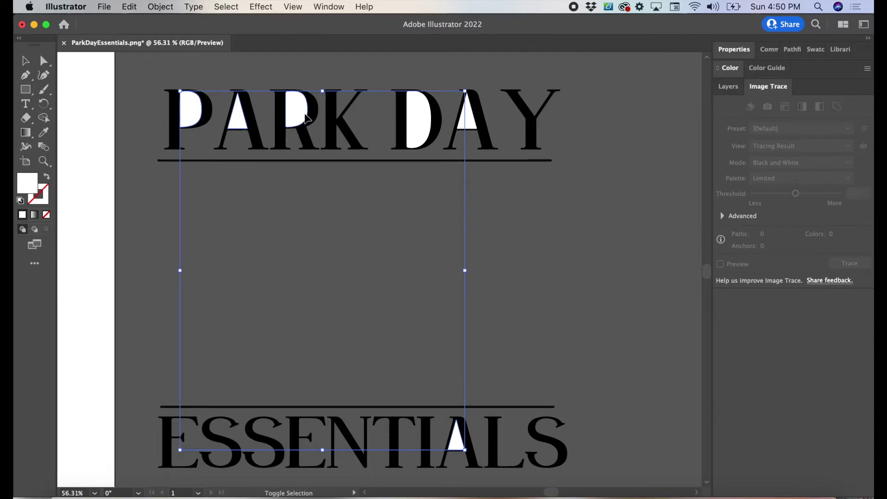
left_click(471, 121, "shift")
Step: Give the letter counters a 0.25 pt Roland VersaWorks CutContour stroke and group them
left_click(42, 199)
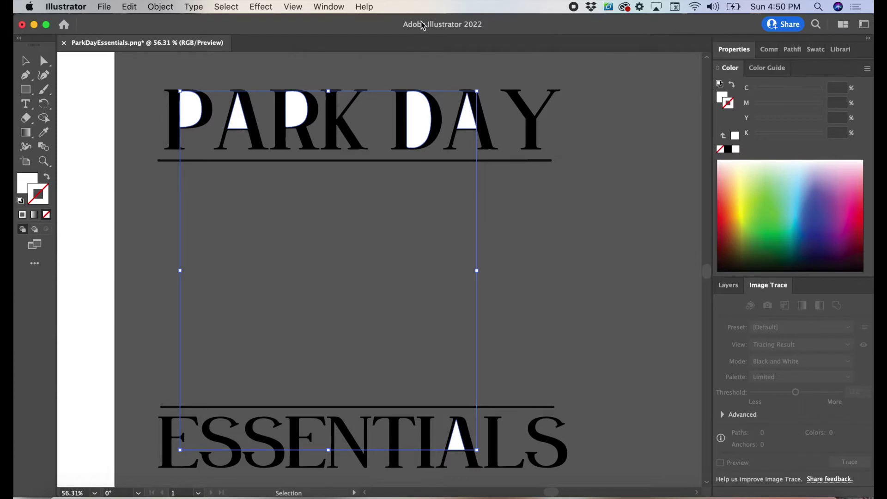
left_click(329, 6)
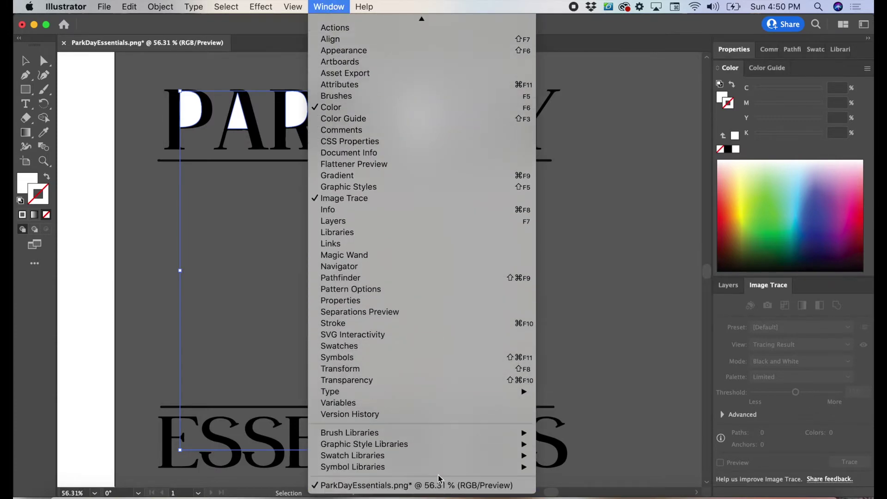
mouse_move(447, 455)
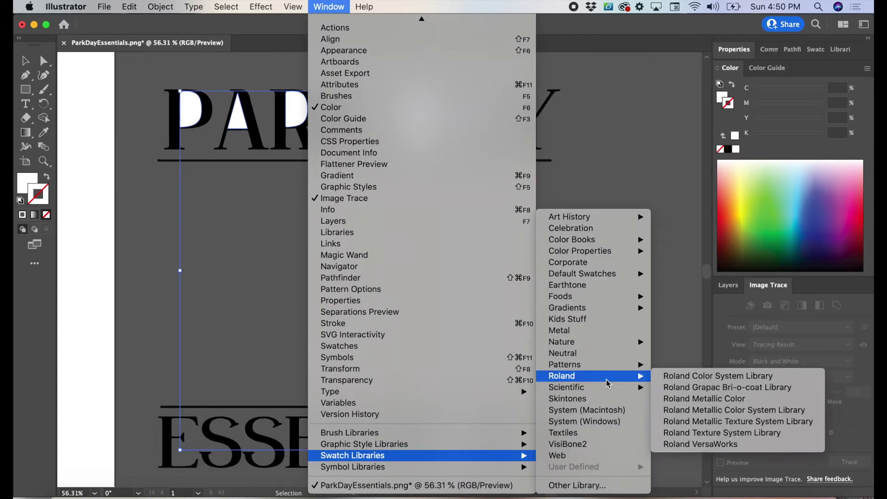
left_click(701, 444)
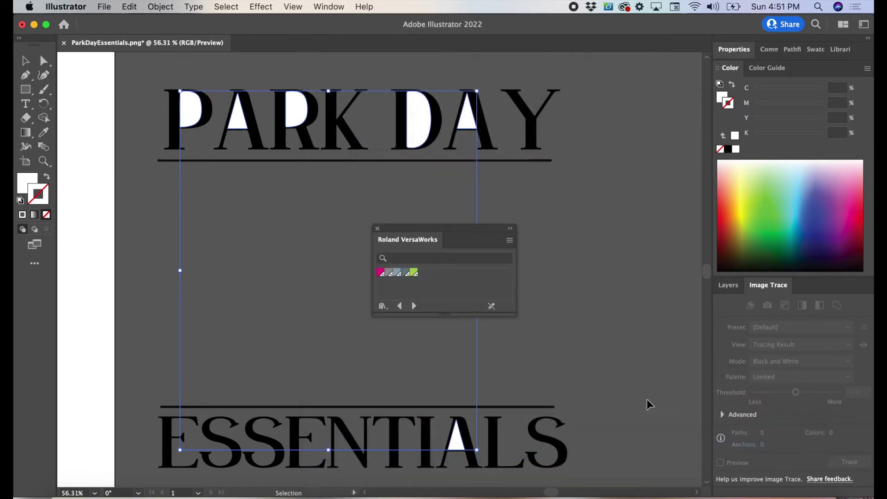
left_click(379, 273)
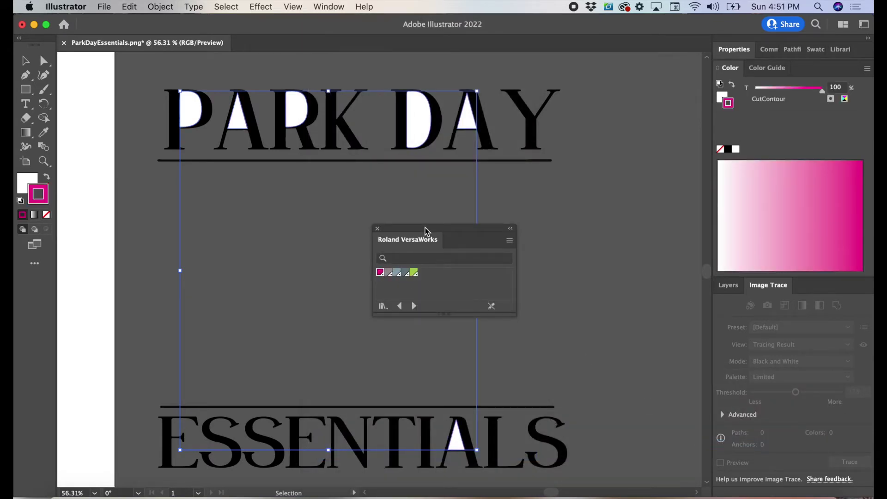
mouse_move(426, 227)
left_mouse_down()
mouse_move(666, 302)
mouse_move(783, 211)
mouse_move(782, 65)
left_mouse_up()
left_click(745, 54)
left_click(804, 197)
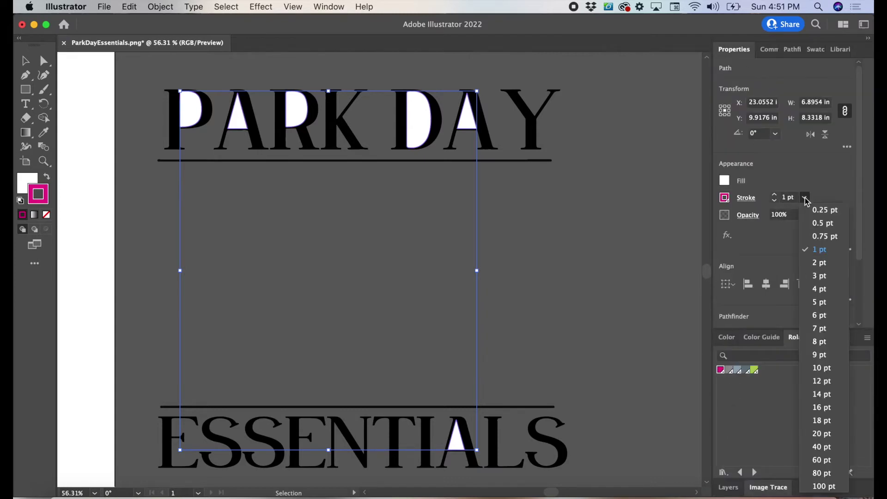
left_click(812, 208)
key("super+g")
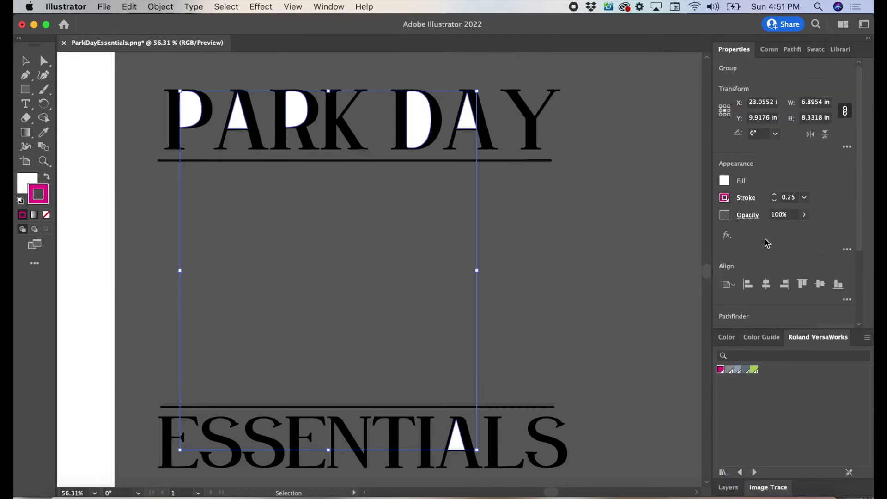
Step: Fill all the lettering and rules with white
left_click(728, 487)
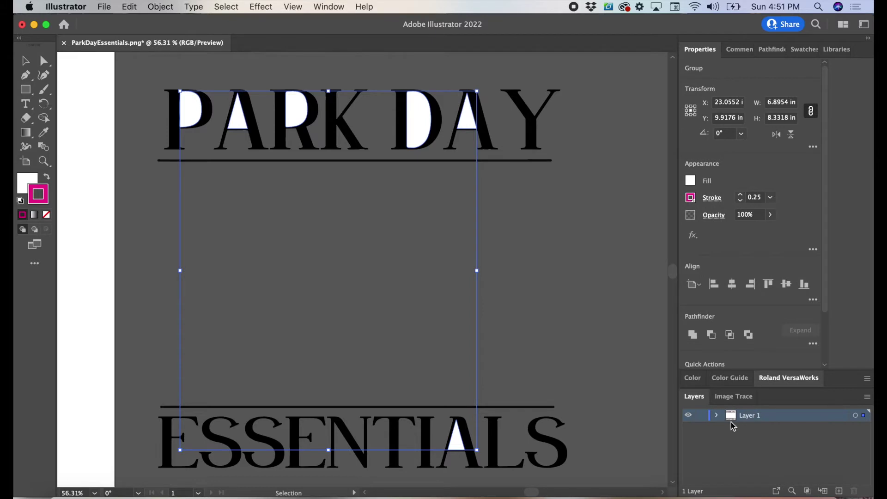
left_click_drag(606, 434, 143, 91)
left_click(27, 183)
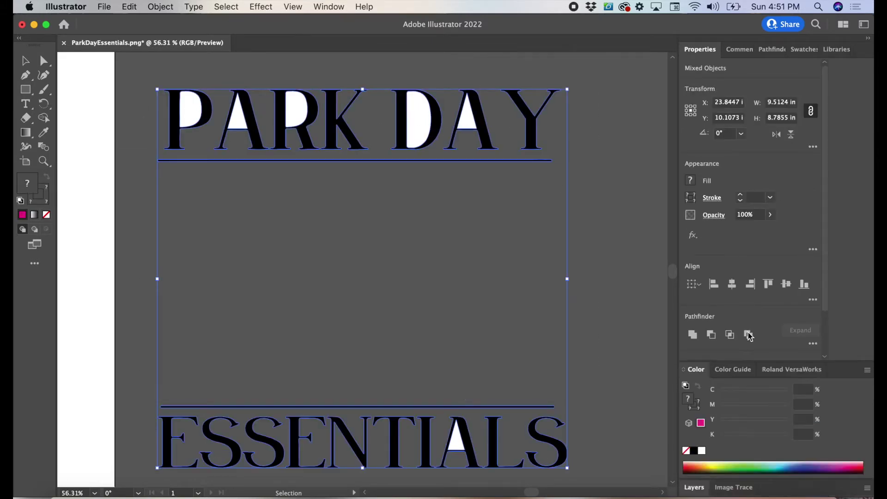
left_click(702, 450)
left_click(594, 362)
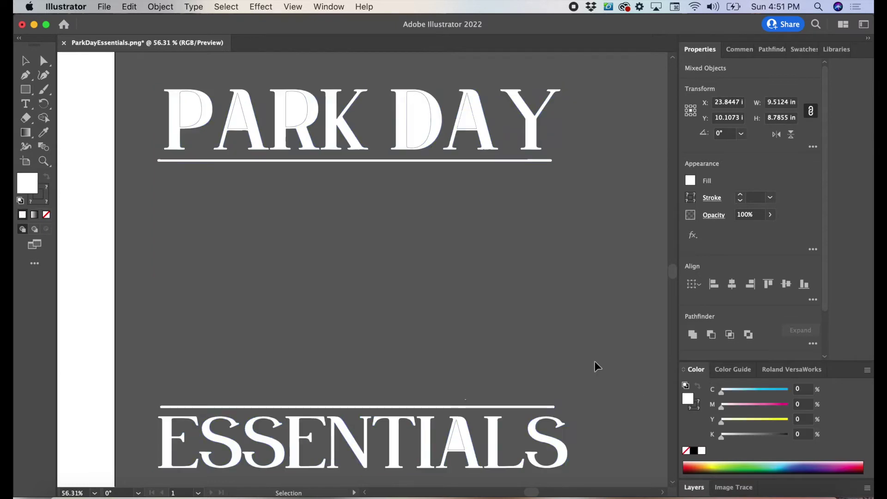
Step: Save the document as ParkDayEssentials White.ai with default Illustrator options
left_click(464, 400)
left_click(483, 361)
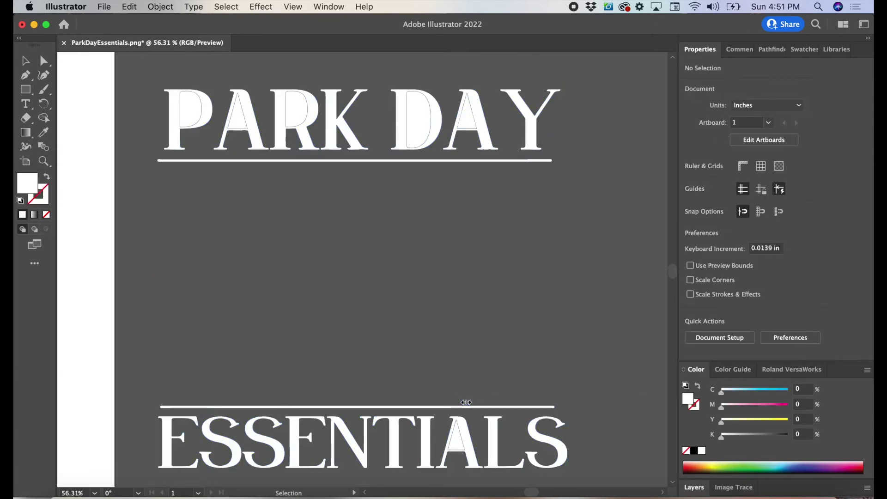
left_click(105, 7)
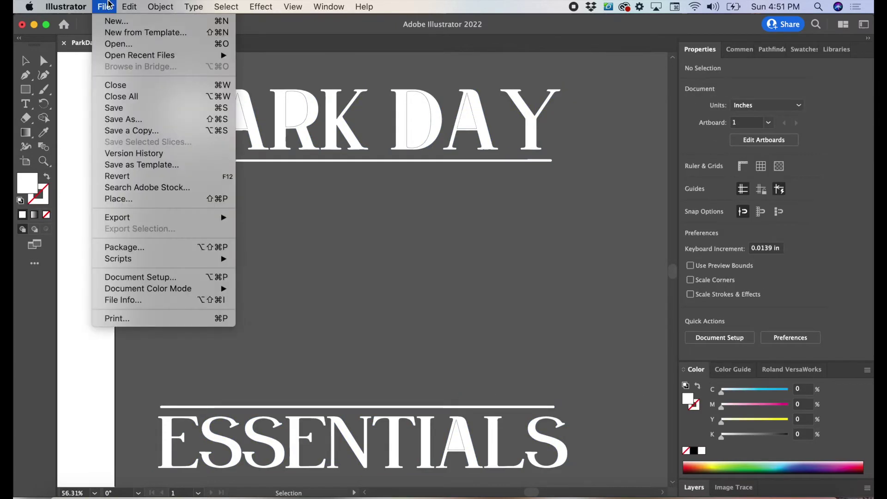
left_click(153, 106)
left_click(591, 430)
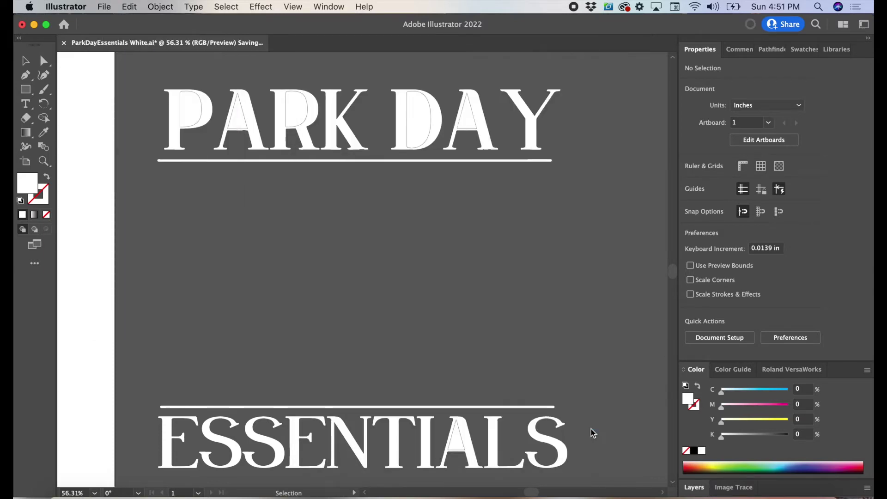
Step: Reopen ParkDayEssentials.png from the recent files list
left_click(104, 6)
mouse_move(132, 55)
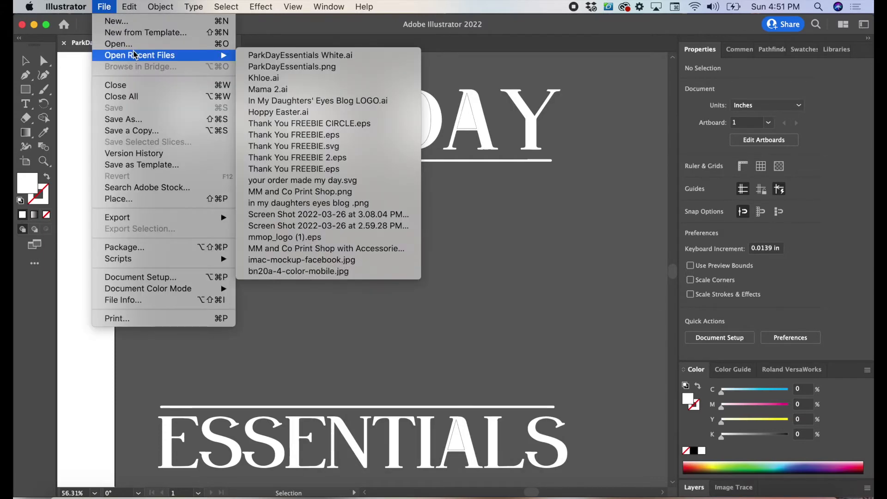
left_click(306, 67)
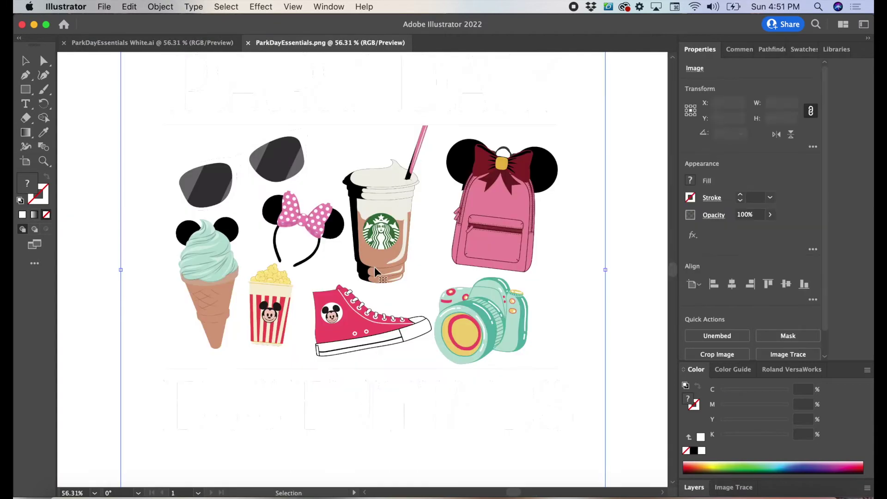
Step: Bring the PNG into view and trace it as Low Fidelity Photo (295 paths, 195 colours)
left_click_drag(374, 267, 595, 243)
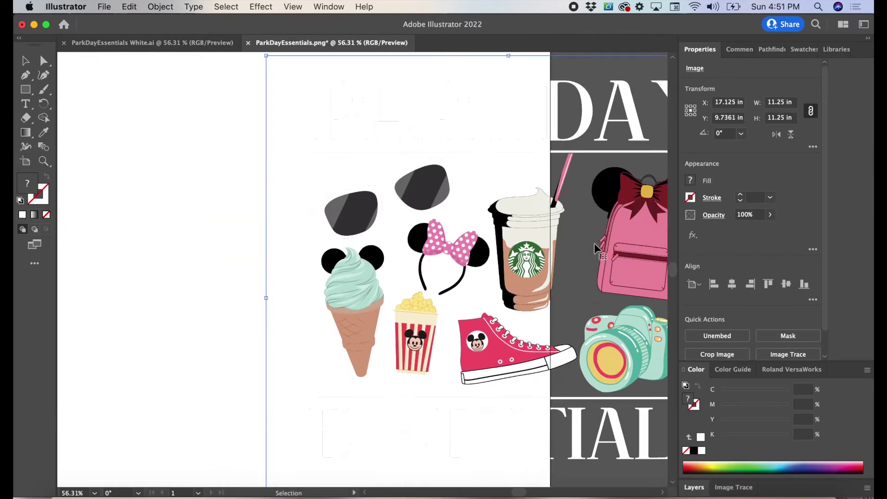
scroll(595, 243, "right", 10)
left_click_drag(255, 218, 548, 227)
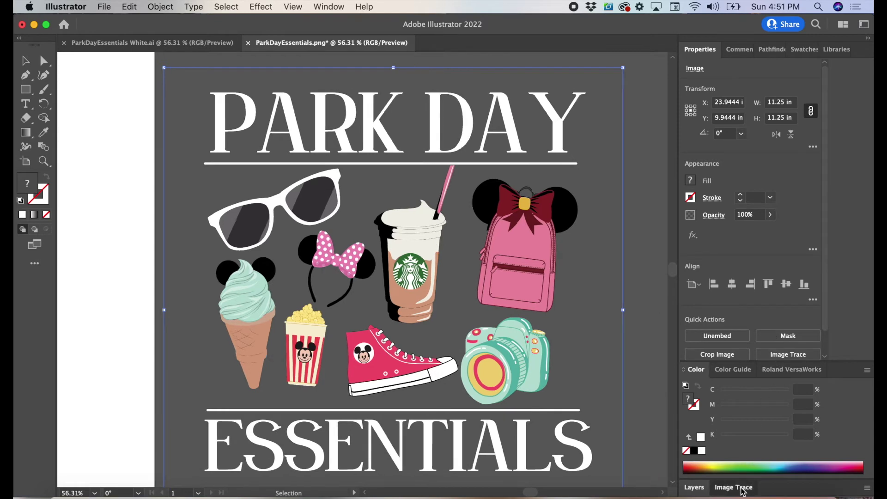
left_click(733, 487)
left_click(786, 129)
left_click(767, 183)
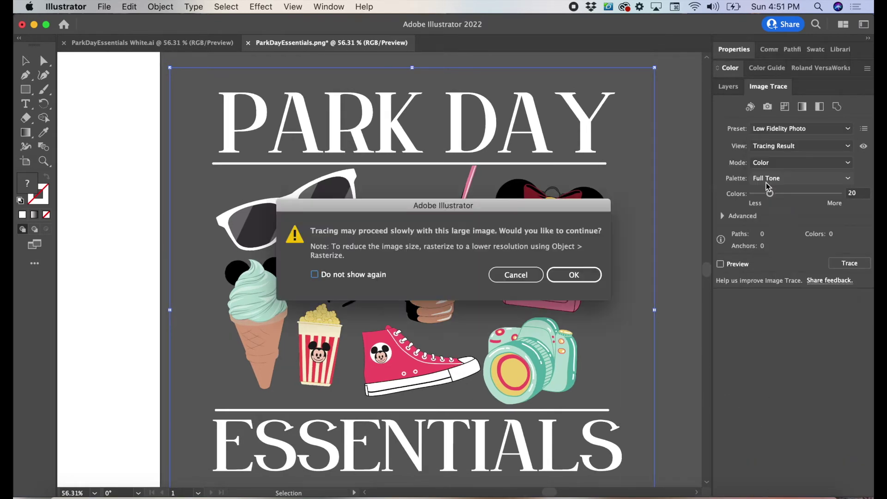
left_click(584, 275)
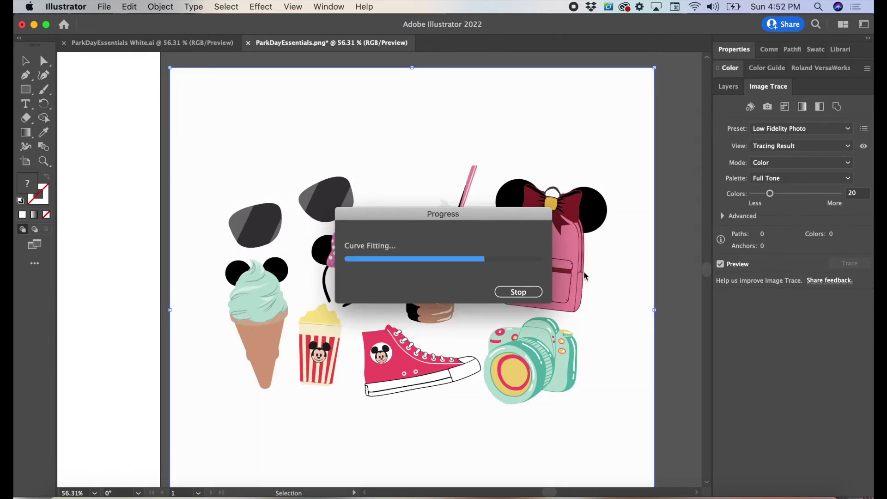
left_click(779, 147)
Step: View the trace with outlines and expand it into editable shapes
left_click(780, 171)
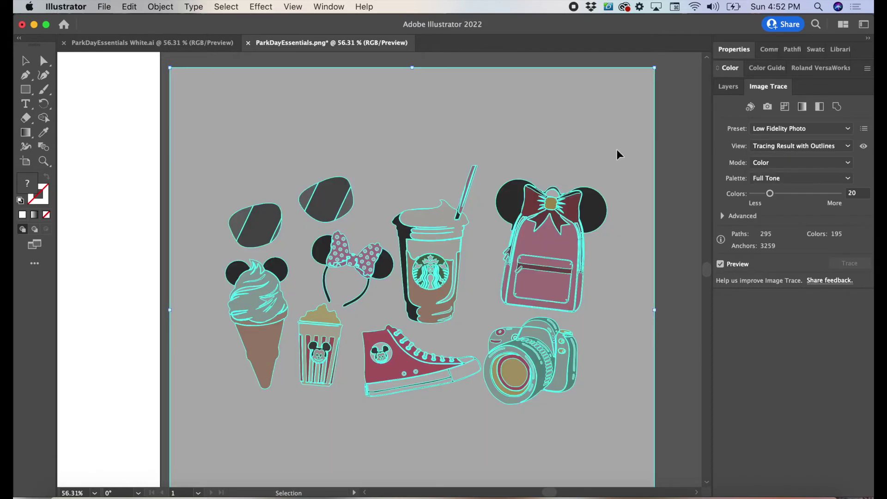
left_click(170, 6)
mouse_move(217, 365)
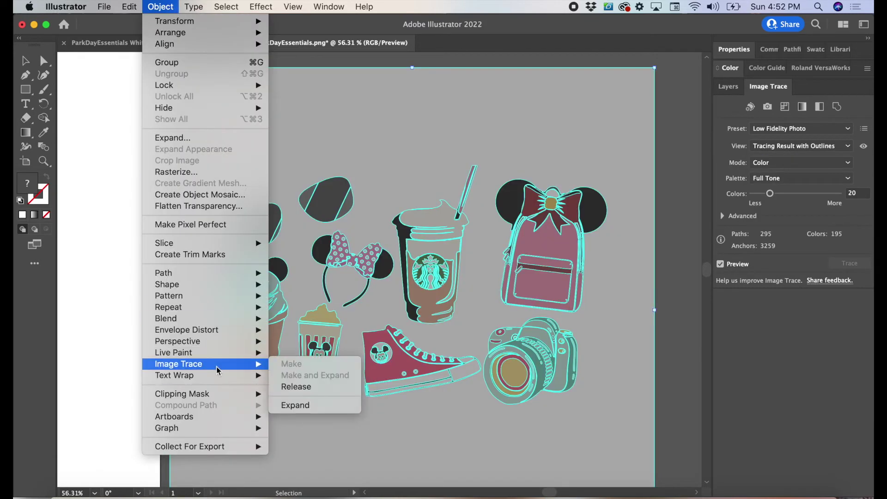
left_click(292, 406)
Step: Ungroup the expanded artwork and delete its white background shape
left_click(161, 7)
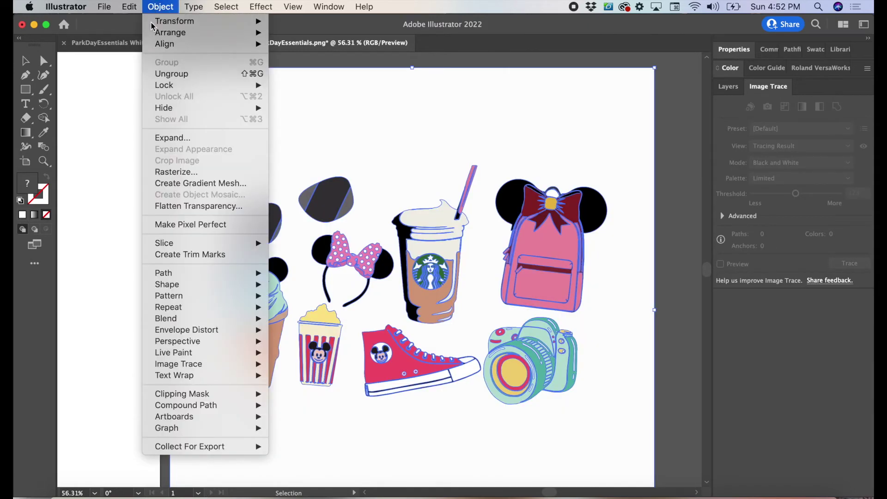
left_click(171, 74)
left_click(220, 130)
key("Delete")
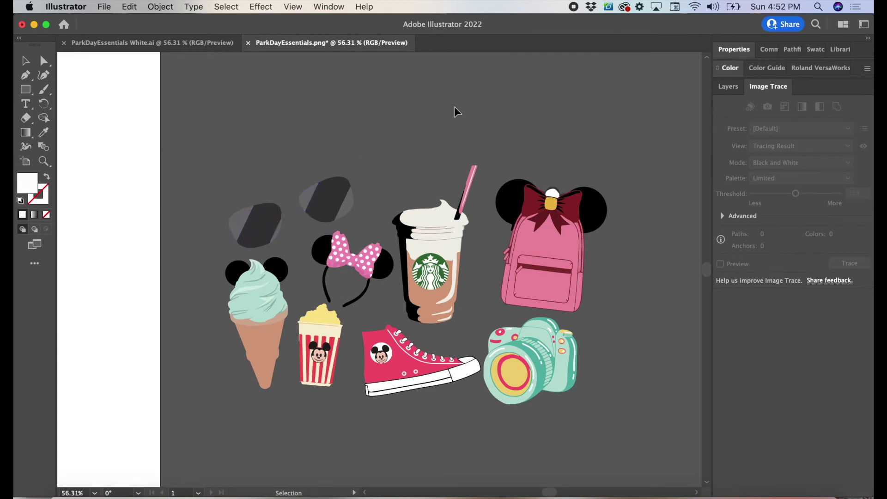
Step: Delete the white blob on the backpack bow and select all traced icons
left_click(553, 193)
key("Delete")
left_click_drag(161, 109, 662, 448)
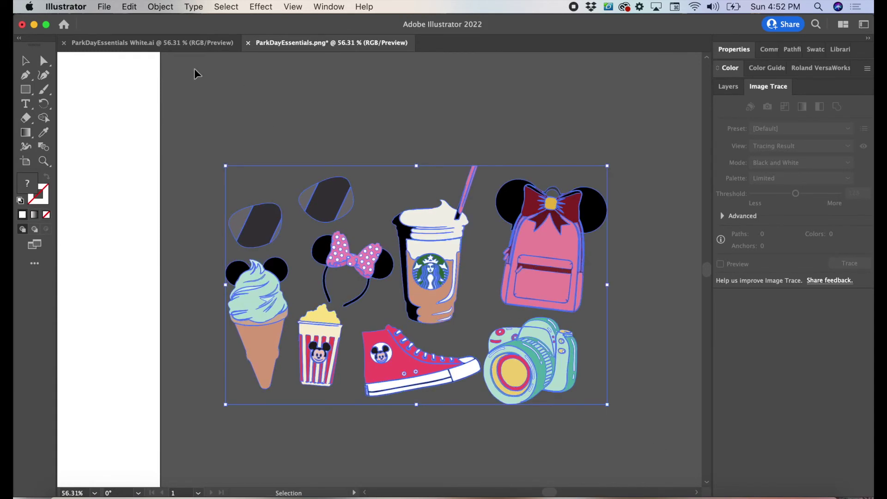
Step: Paste the icons into ParkDayEssentials White.ai between the two rules, closing the PNG
left_click(156, 42)
key("super+v")
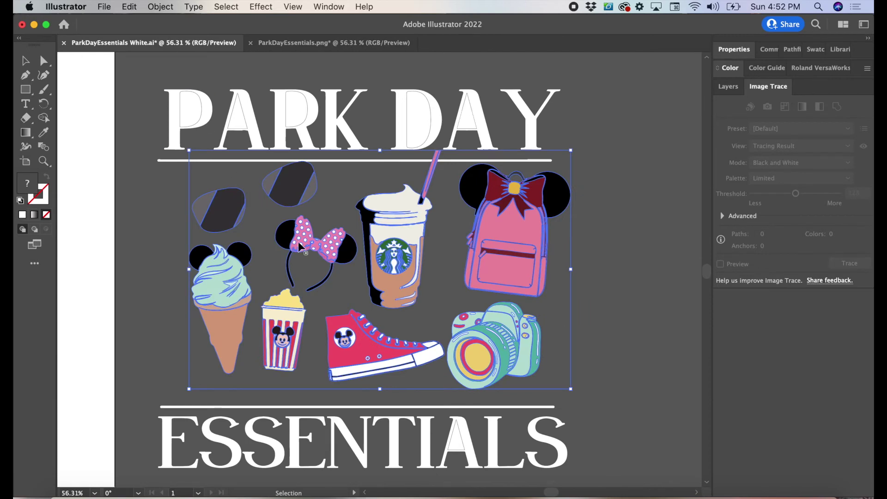
left_click_drag(371, 257, 348, 268)
key("alt+super+w")
Step: Retrace the PNG and paste its black sunglasses frame into ParkDayEssentials White.ai
key("super+d")
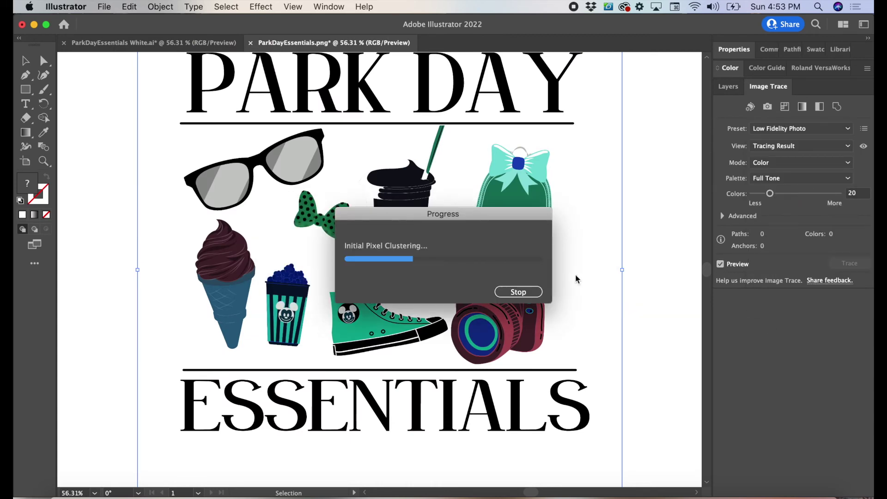
left_click(161, 6)
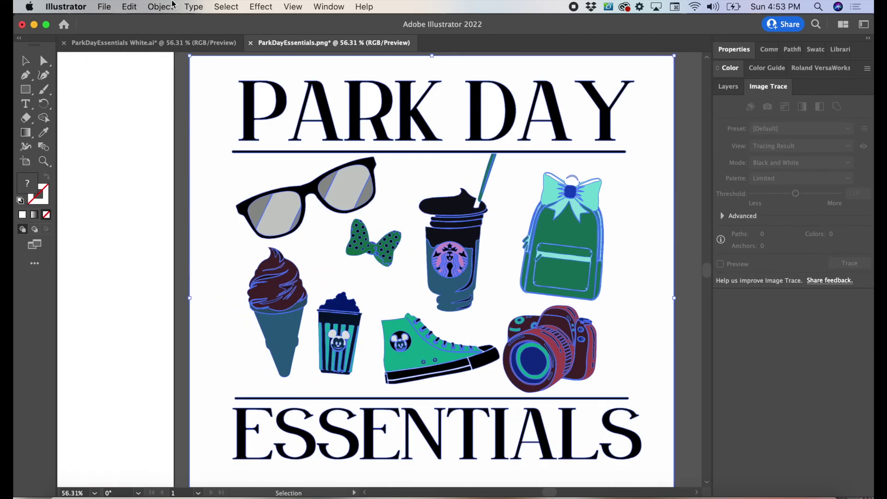
left_click_drag(295, 194, 129, 221)
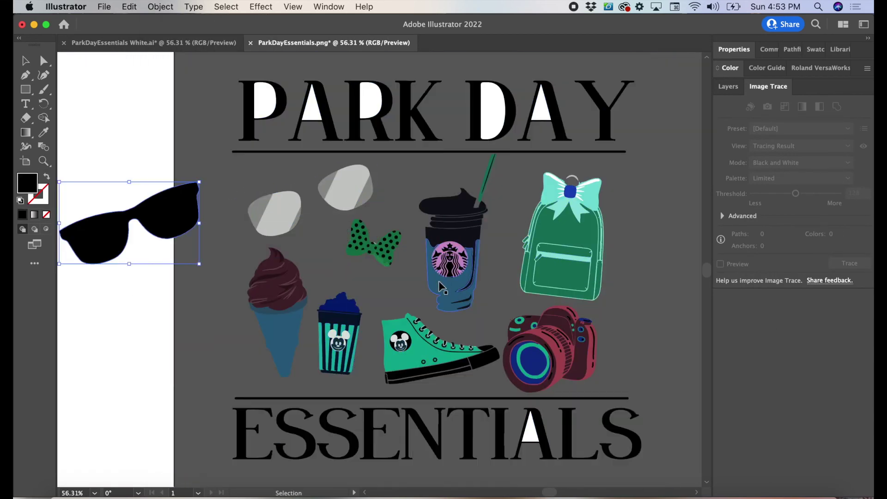
scroll(440, 283, "left", 4)
left_click(198, 43)
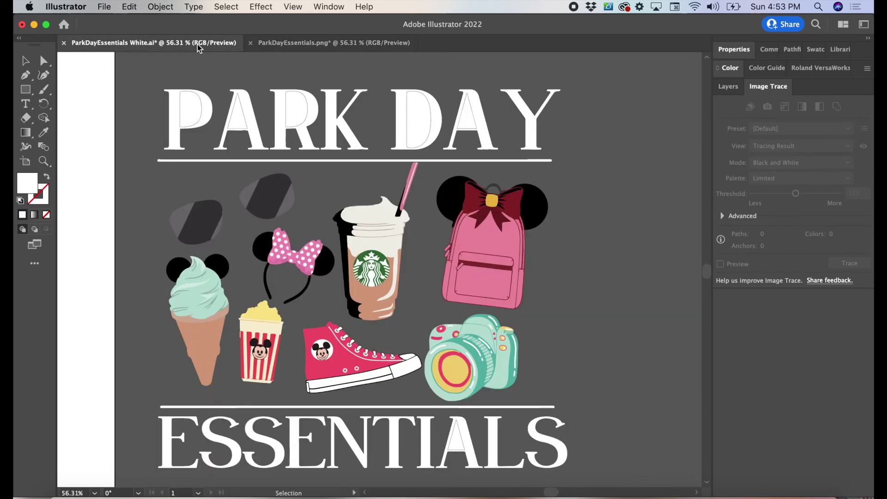
key("super+v")
Step: Send the sunglasses frame to the back, fill it white, and place it above the ice cream
left_click(163, 6)
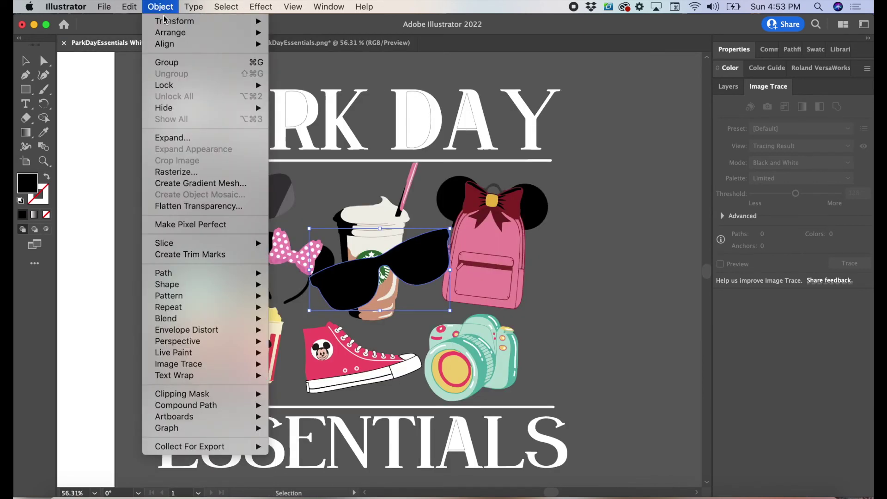
mouse_move(176, 32)
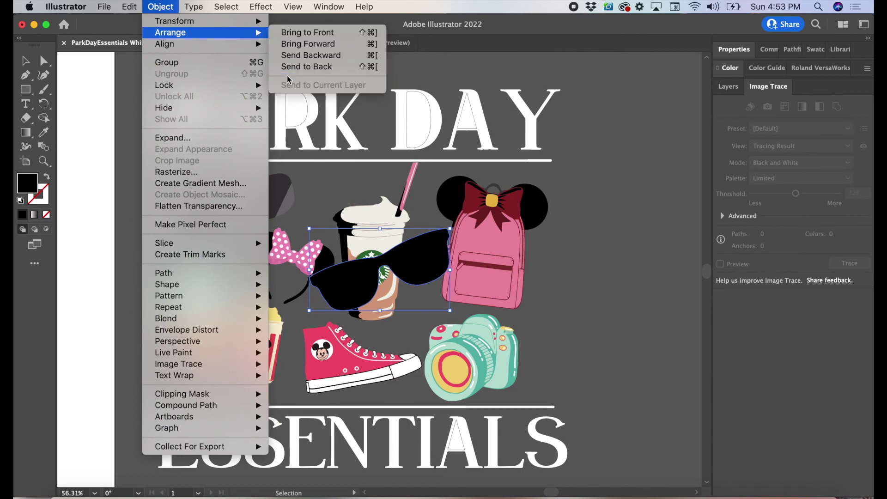
left_click(319, 67)
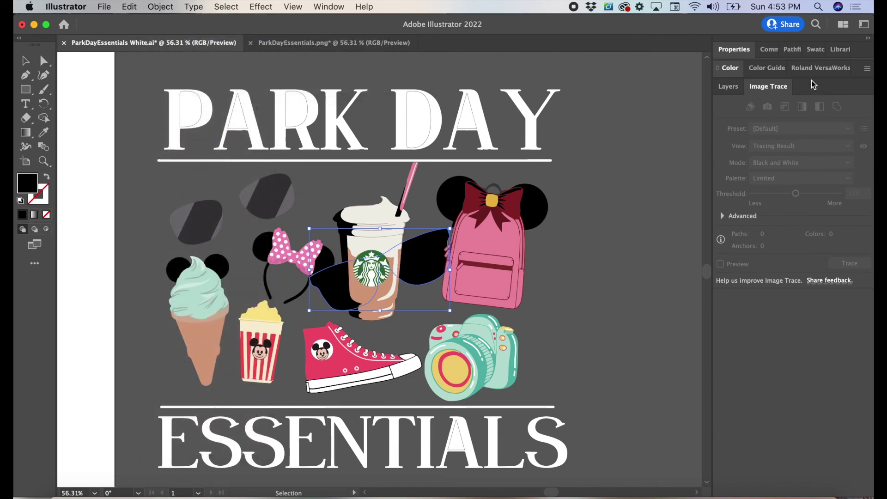
left_click(730, 68)
left_click(737, 151)
left_click_drag(426, 260, 275, 204)
scroll(276, 204, "right", 3)
left_click(104, 6)
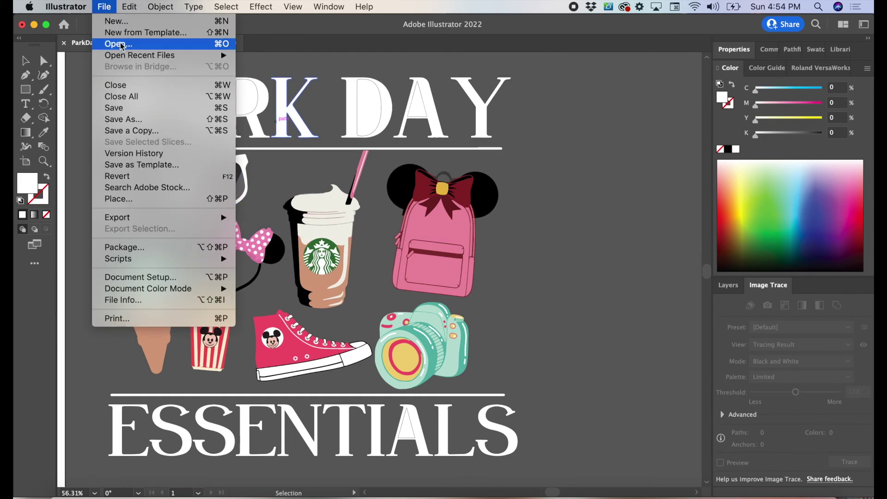
mouse_move(126, 57)
left_click(298, 56)
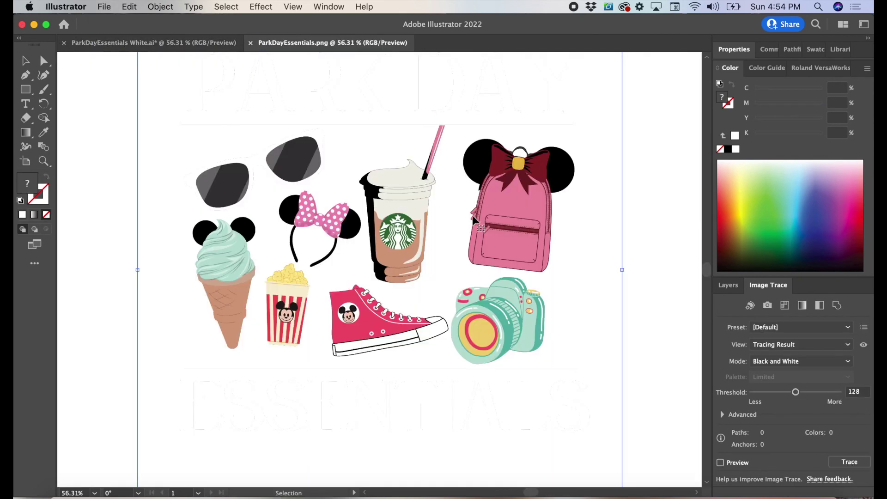
left_click(154, 43)
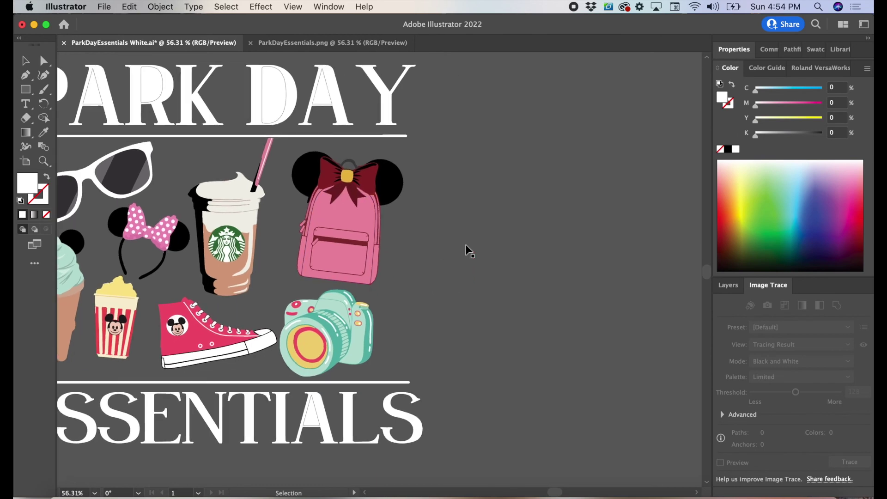
key("super+v")
left_click_drag(502, 242, 610, 245)
scroll(612, 231, "right", 5)
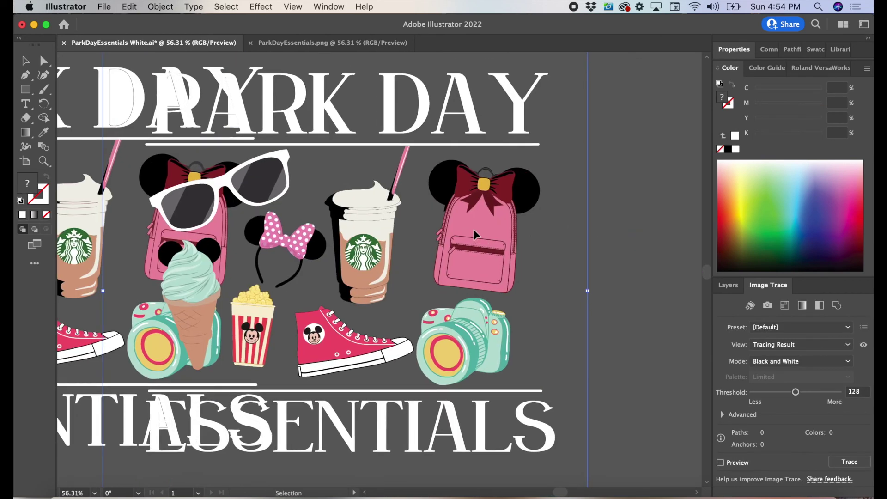
left_click_drag(473, 229, 610, 225)
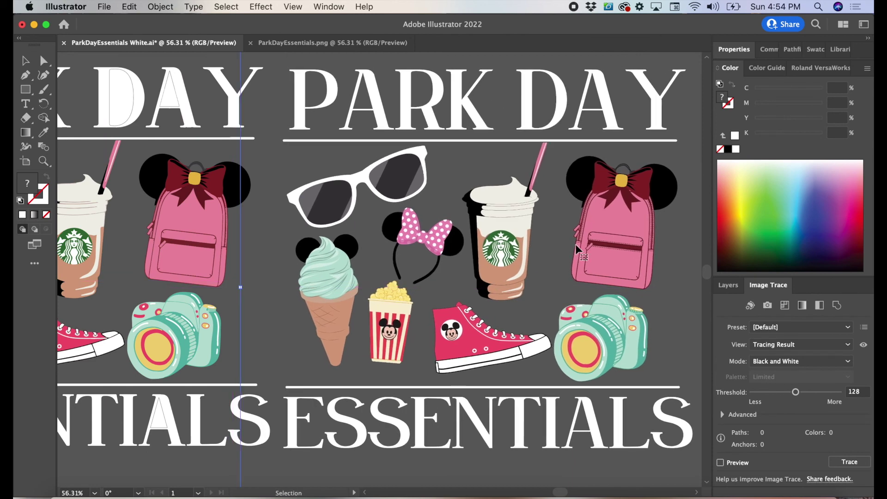
scroll(482, 295, "left", 5)
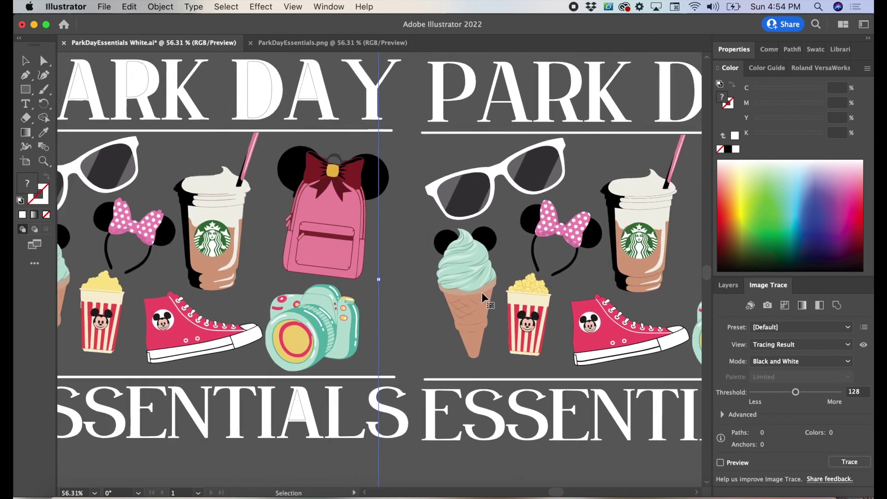
scroll(482, 295, "left", 4)
key("Delete")
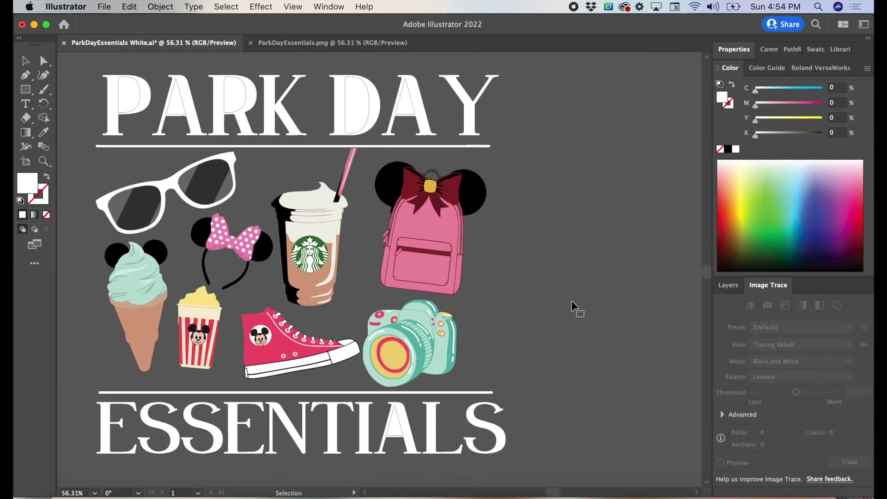
scroll(572, 301, "left", 3)
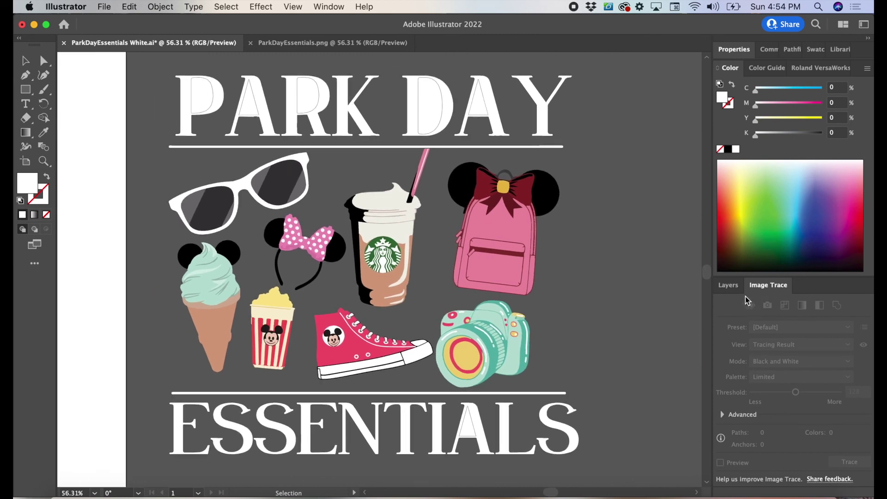